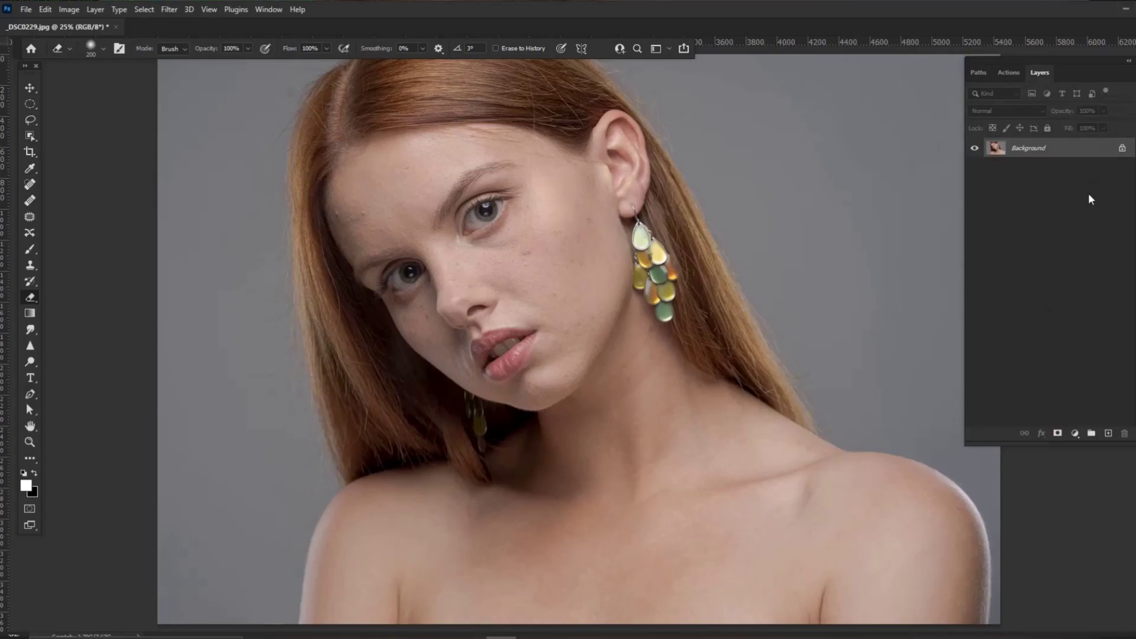
- Duplicate the Background layer twice, naming the lower copy "low" and the upper copy "high"
{"action": "key", "text": "ctrl+j"}
{"action": "key", "text": "ctrl+j"}
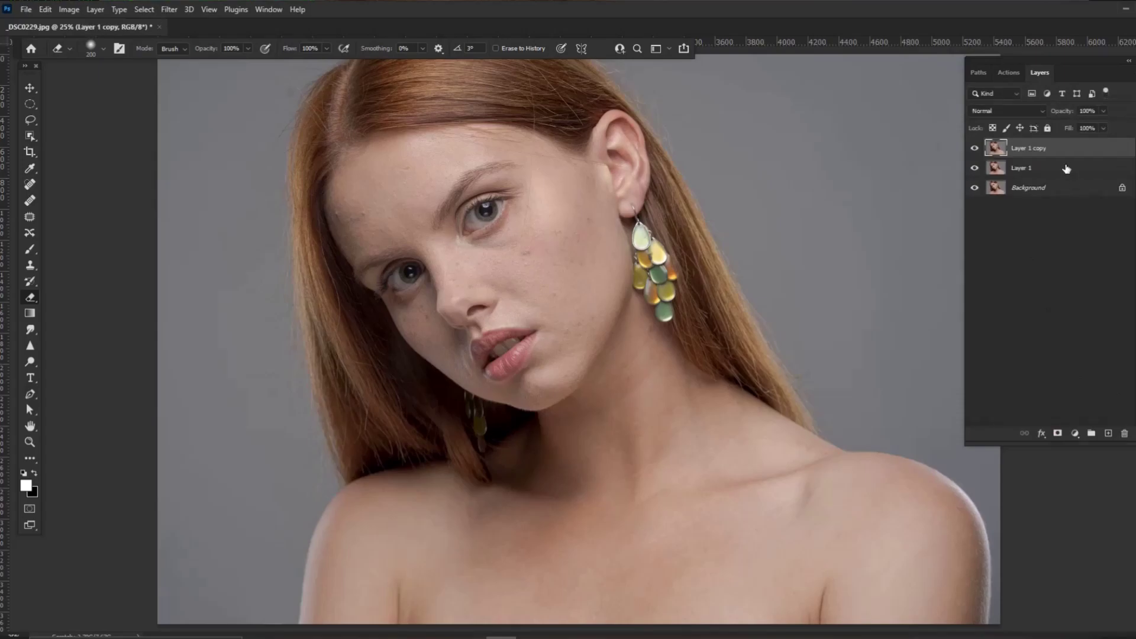
{"action": "double_click", "coordinate": [1030, 168]}
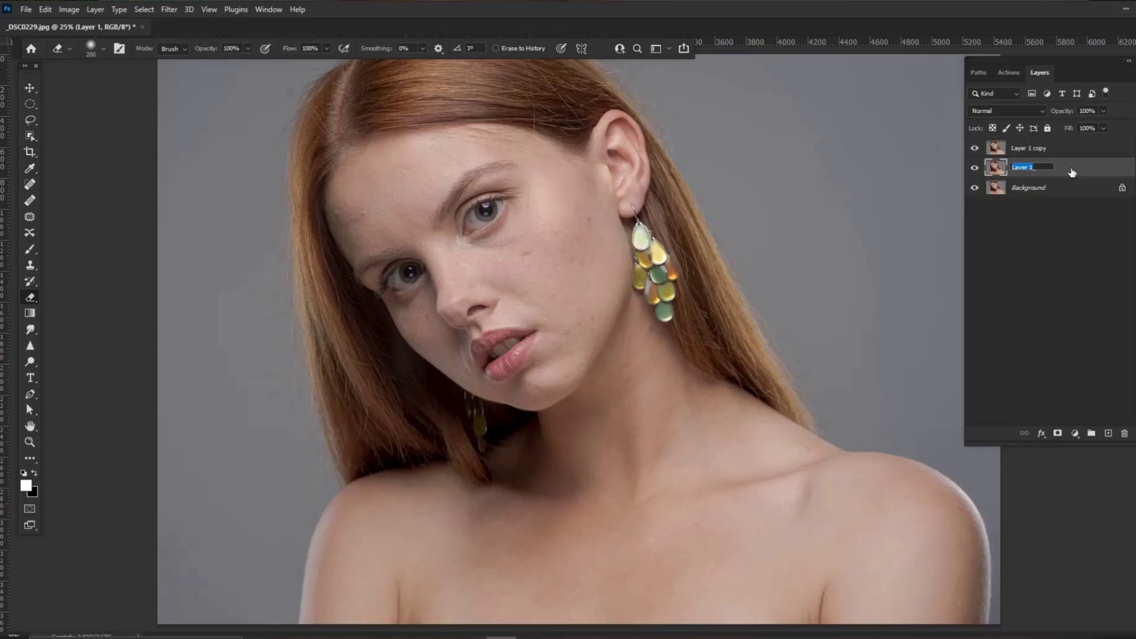
{"action": "type", "text": "Lo"}
{"action": "double_click", "coordinate": [1041, 149]}
{"action": "type", "text": "high"}
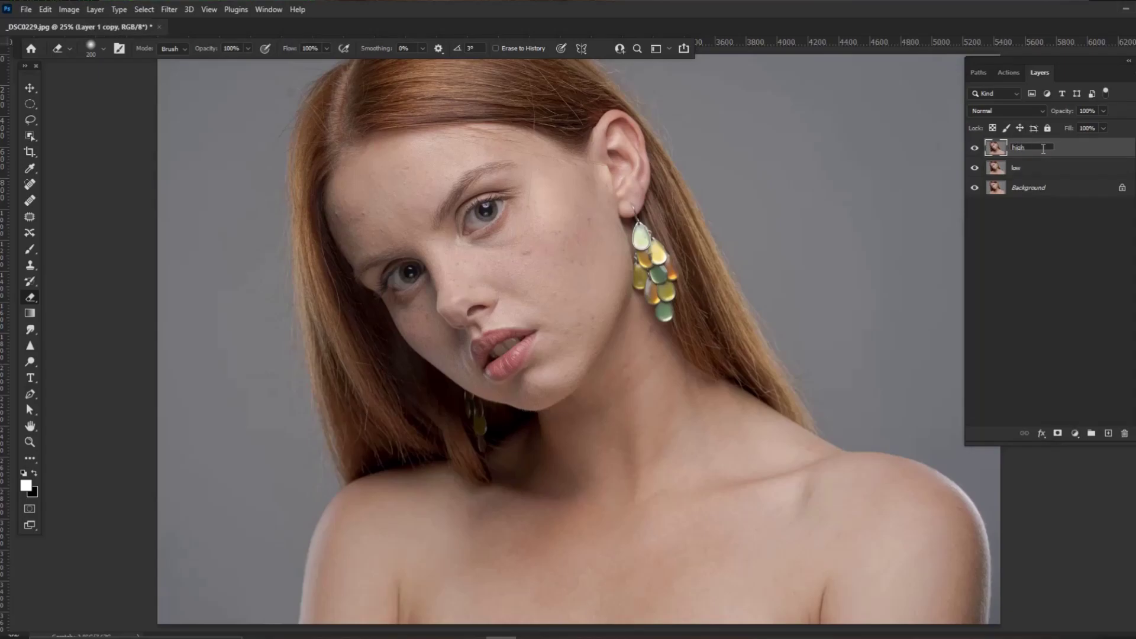
- Hide the high layer and apply a Median noise filter with an 8-pixel radius to the low layer
{"action": "left_click", "coordinate": [975, 148]}
{"action": "left_click", "coordinate": [1042, 171]}
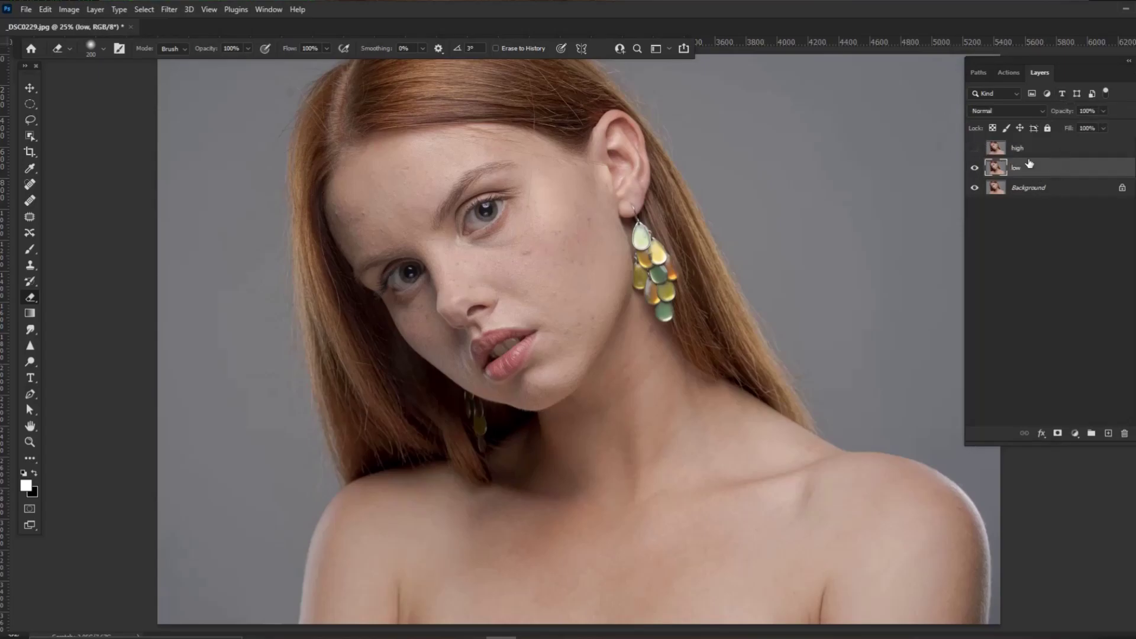
{"action": "left_click", "coordinate": [172, 9]}
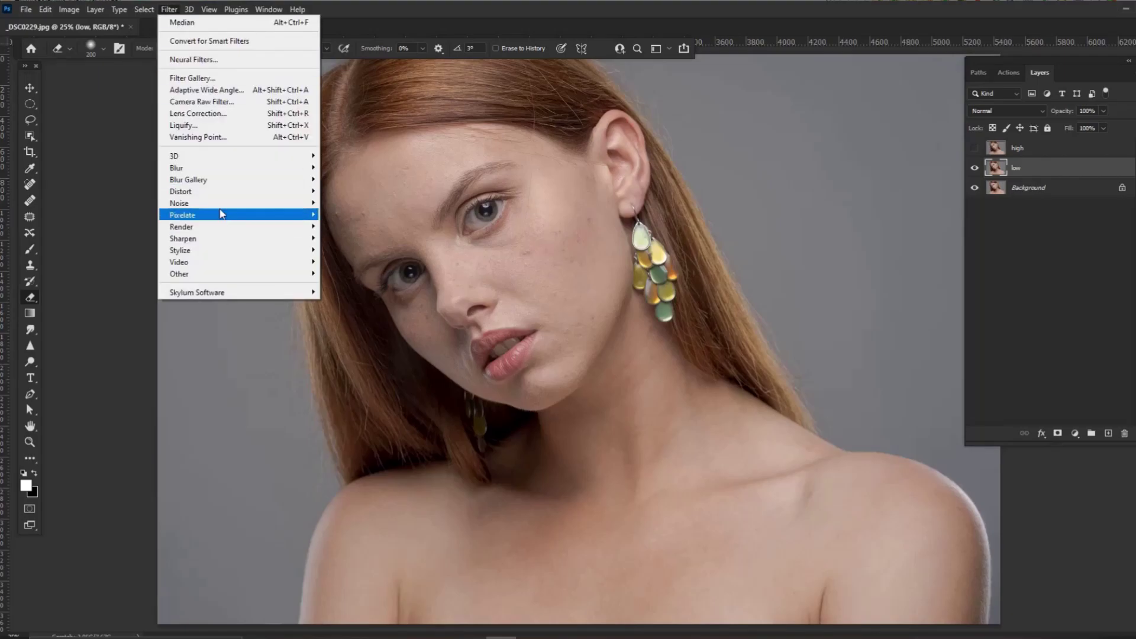
{"action": "mouse_move", "coordinate": [225, 204]}
{"action": "left_click", "coordinate": [346, 238]}
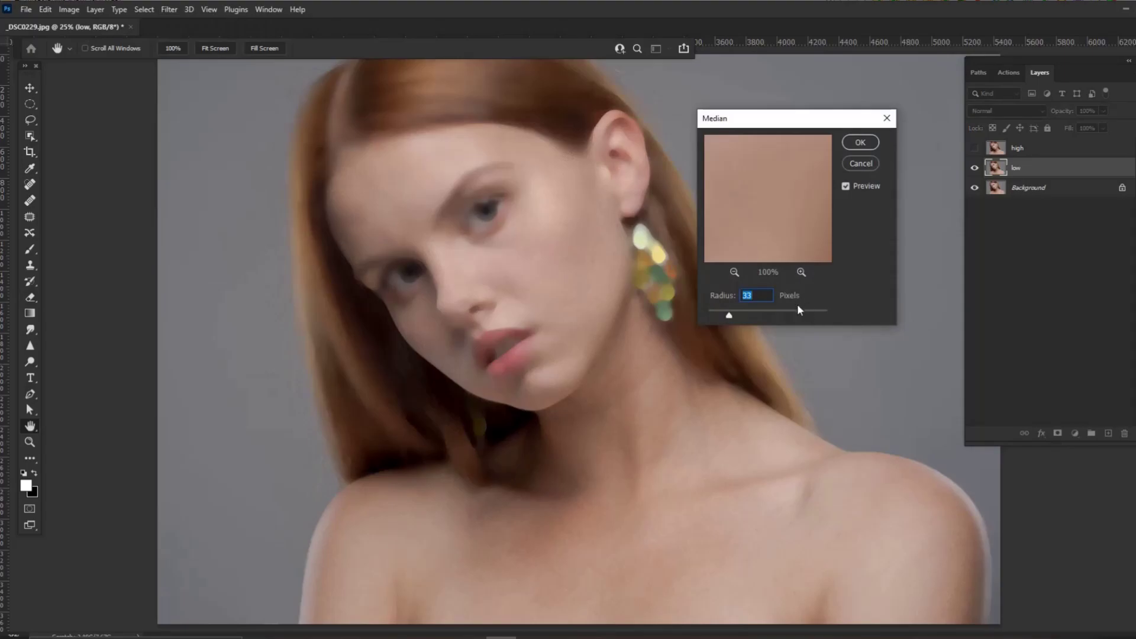
{"action": "type", "text": "8"}
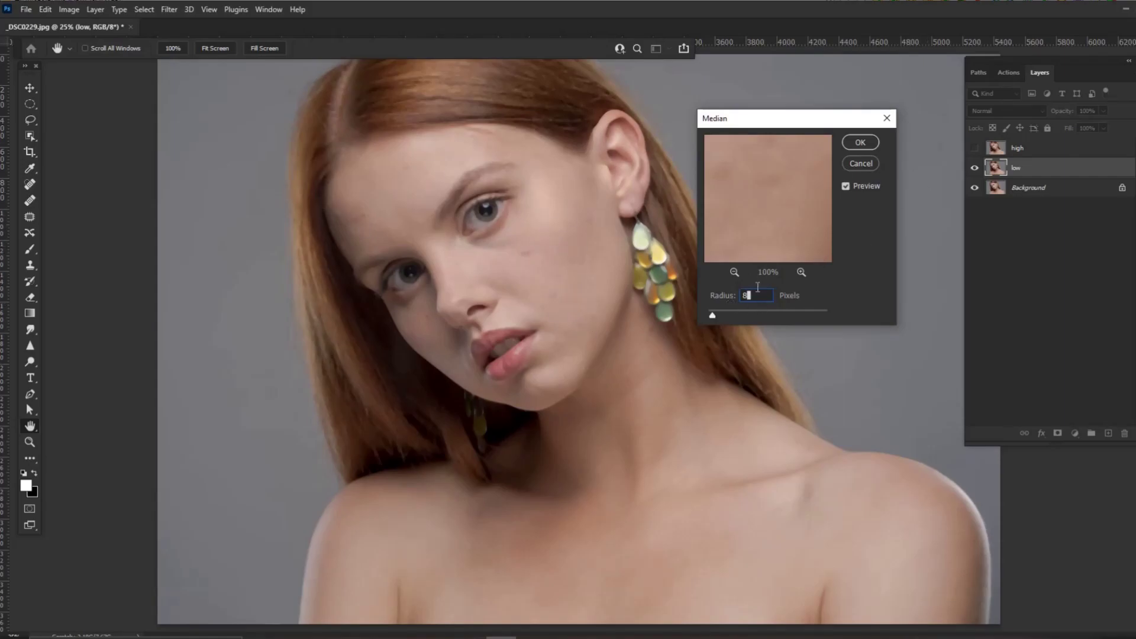
{"action": "left_click", "coordinate": [860, 143]}
{"action": "key", "text": "e"}
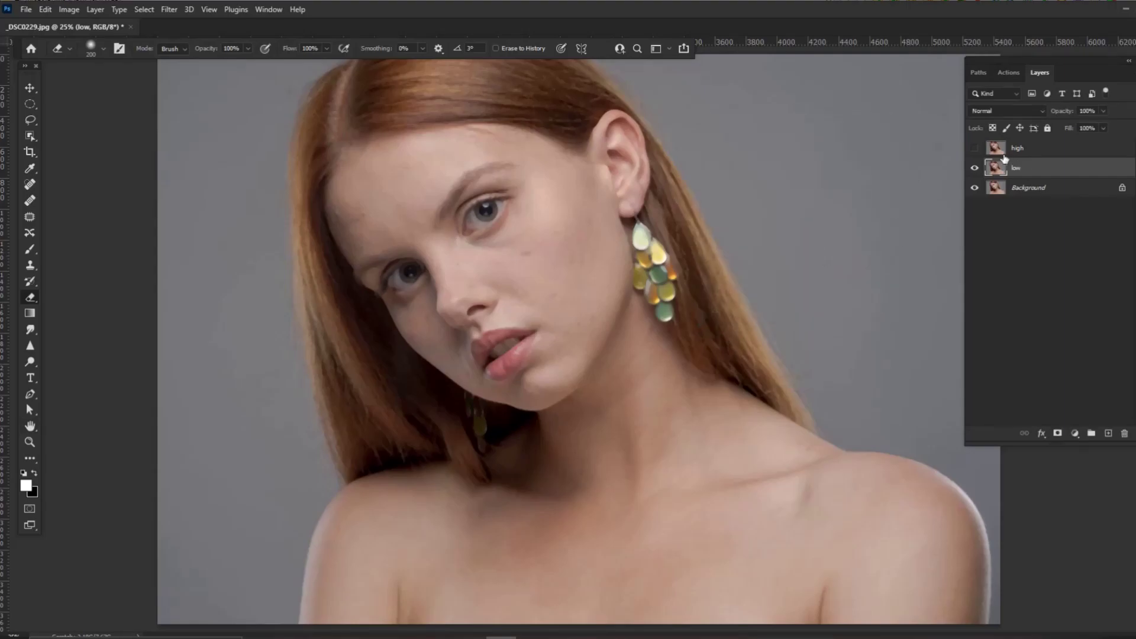
- Show the high layer again and set its blend mode to Linear Light
{"action": "left_click", "coordinate": [974, 149]}
{"action": "left_click", "coordinate": [1041, 151]}
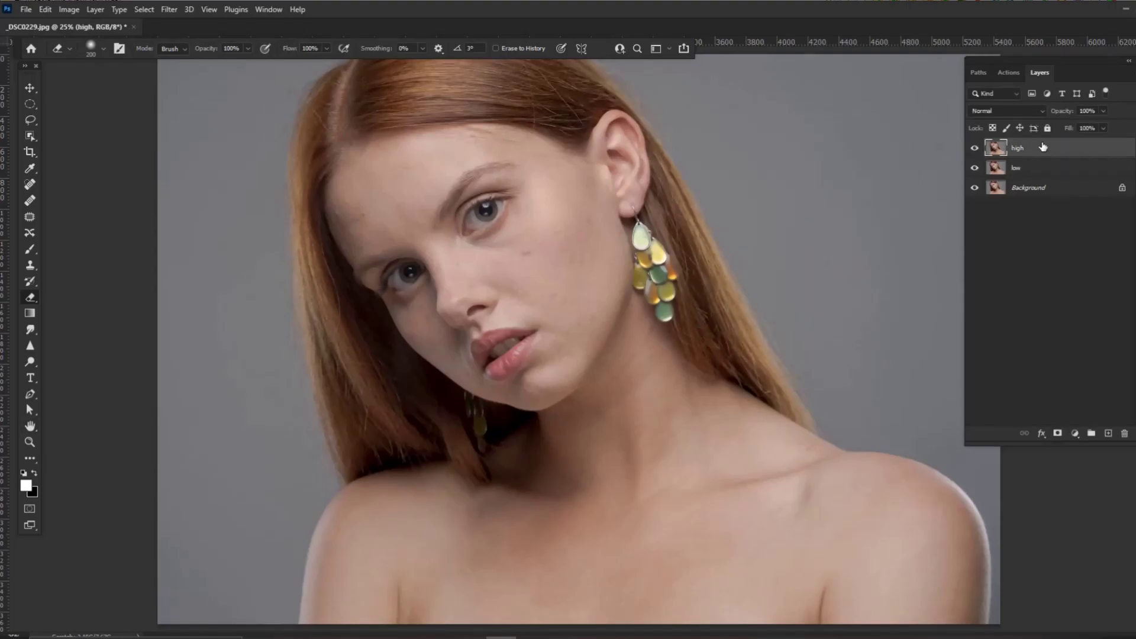
{"action": "left_click", "coordinate": [1026, 112]}
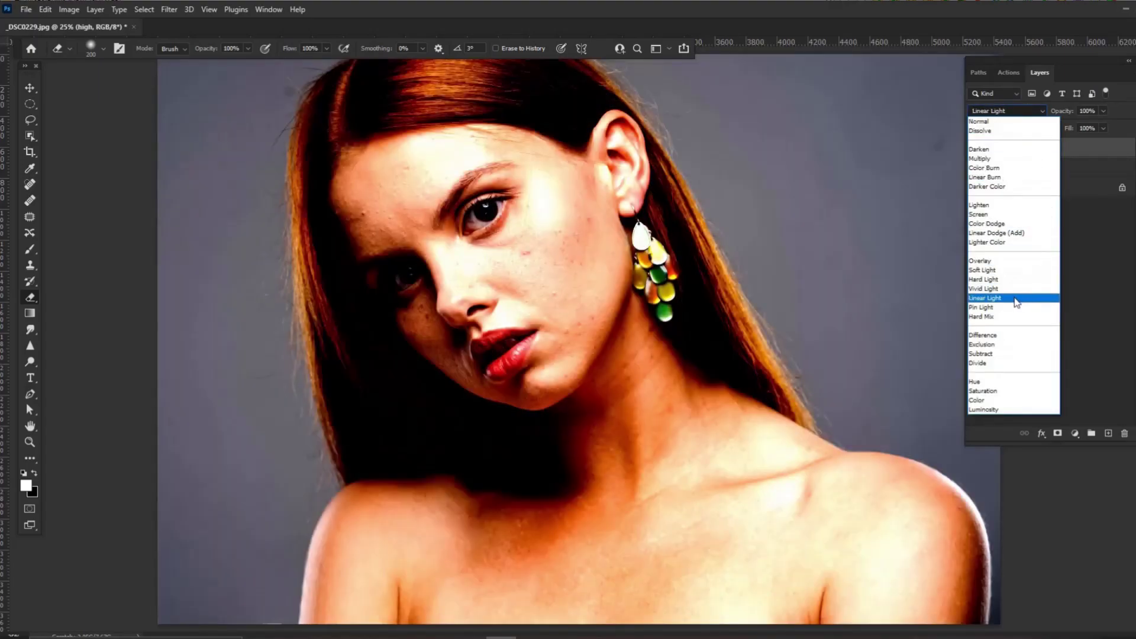
{"action": "left_click", "coordinate": [1015, 300]}
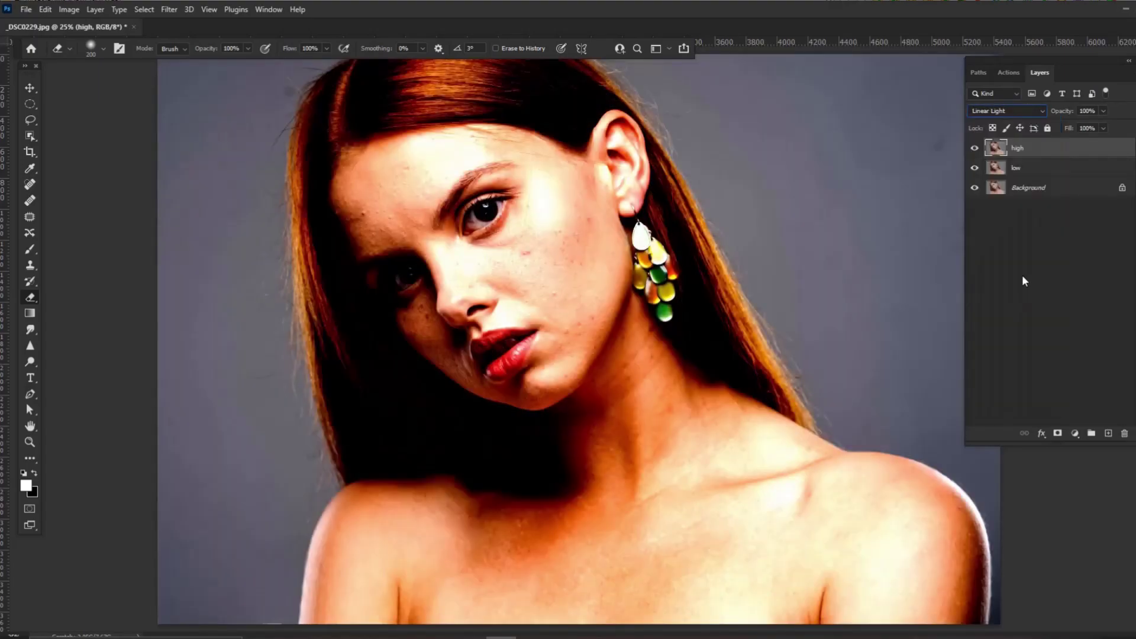
- Use Apply Image on the high layer with the low layer's RGB channel, Subtract blending, 100% opacity, scale 2 and offset 128
{"action": "left_click", "coordinate": [70, 9]}
{"action": "left_click", "coordinate": [121, 193]}
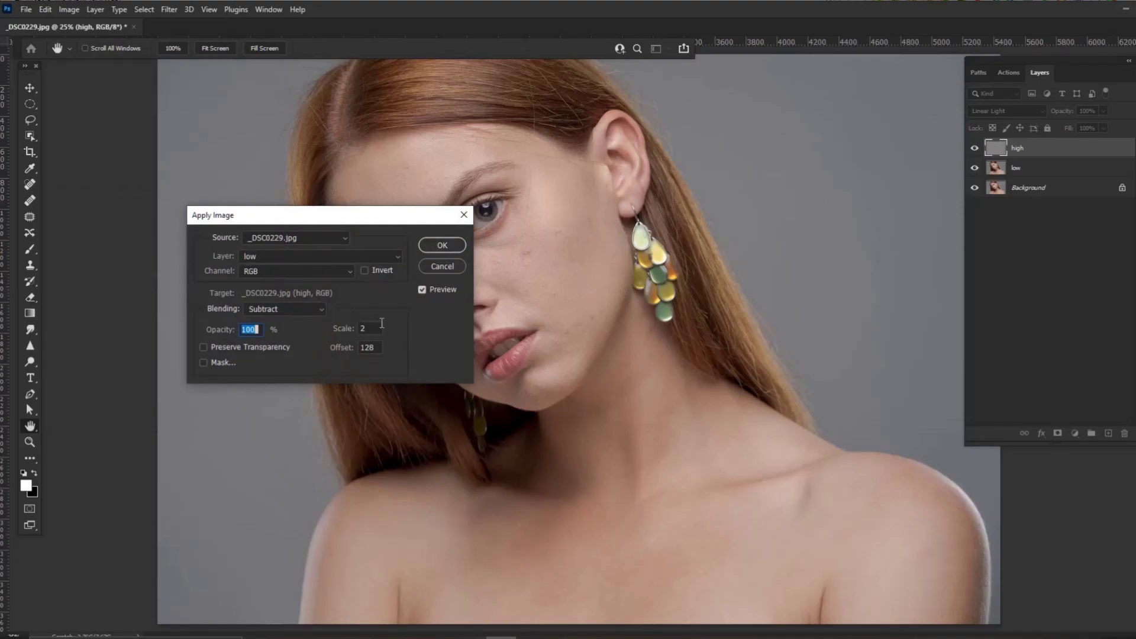
{"action": "left_click", "coordinate": [443, 246]}
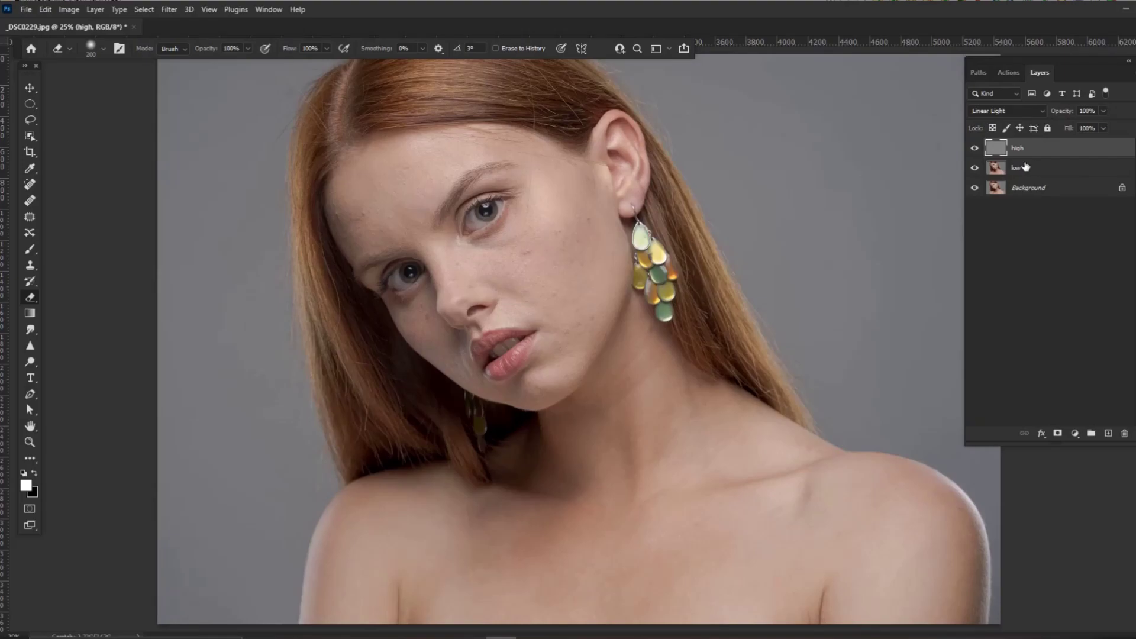
- Hide the high layer, then duplicate the low layer and name the copy "szybki retusz"
{"action": "left_click", "coordinate": [974, 149]}
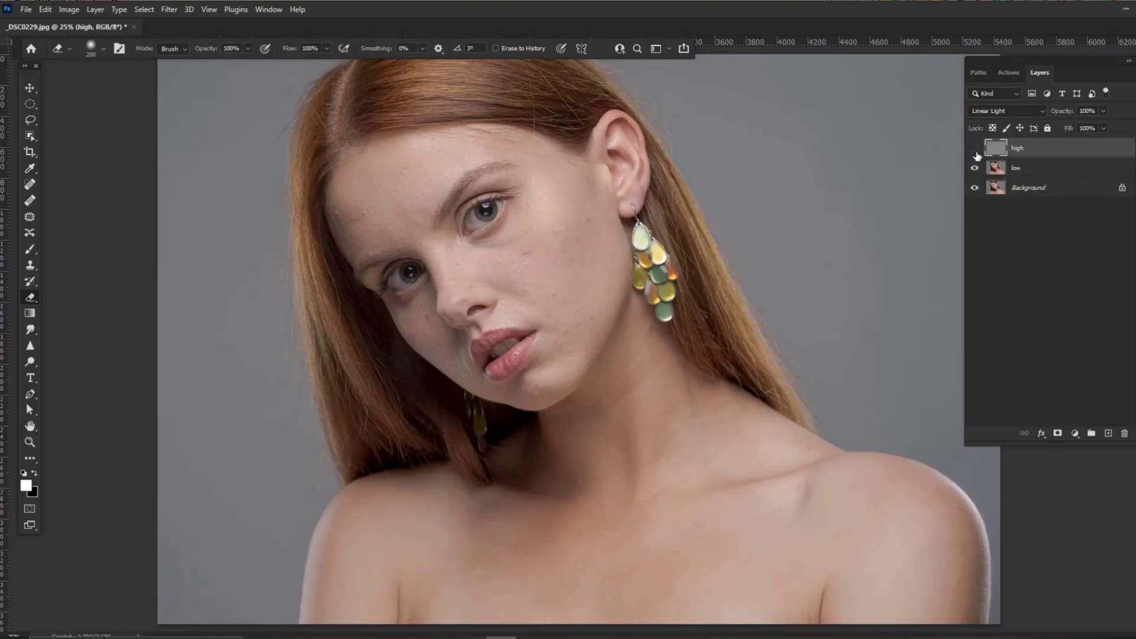
{"action": "left_click", "coordinate": [1059, 171]}
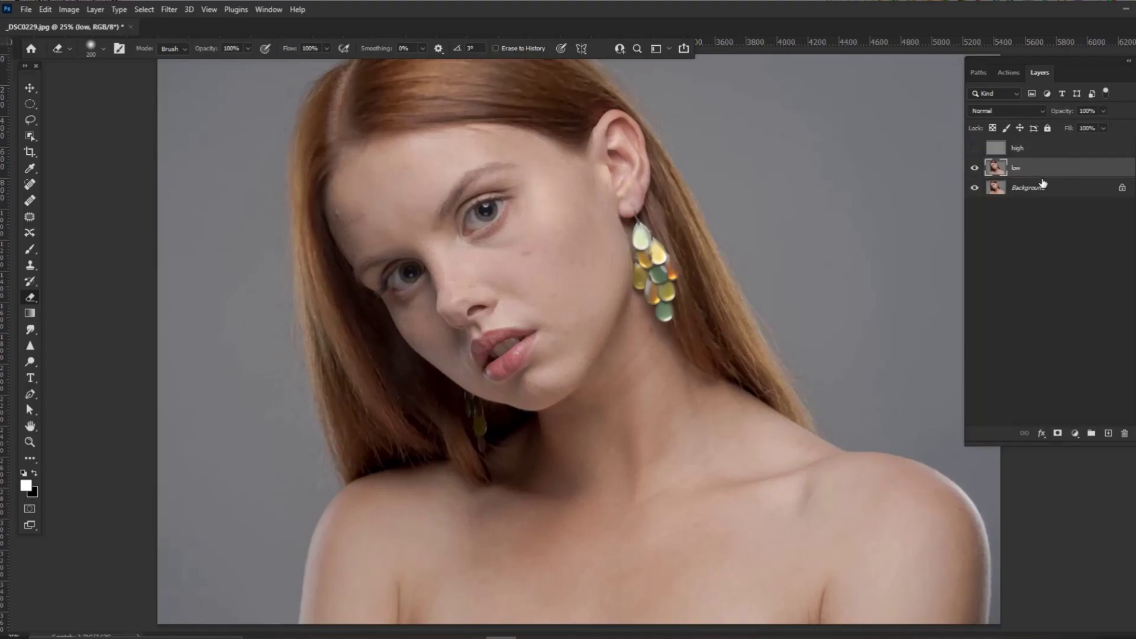
{"action": "key", "text": "ctrl+j"}
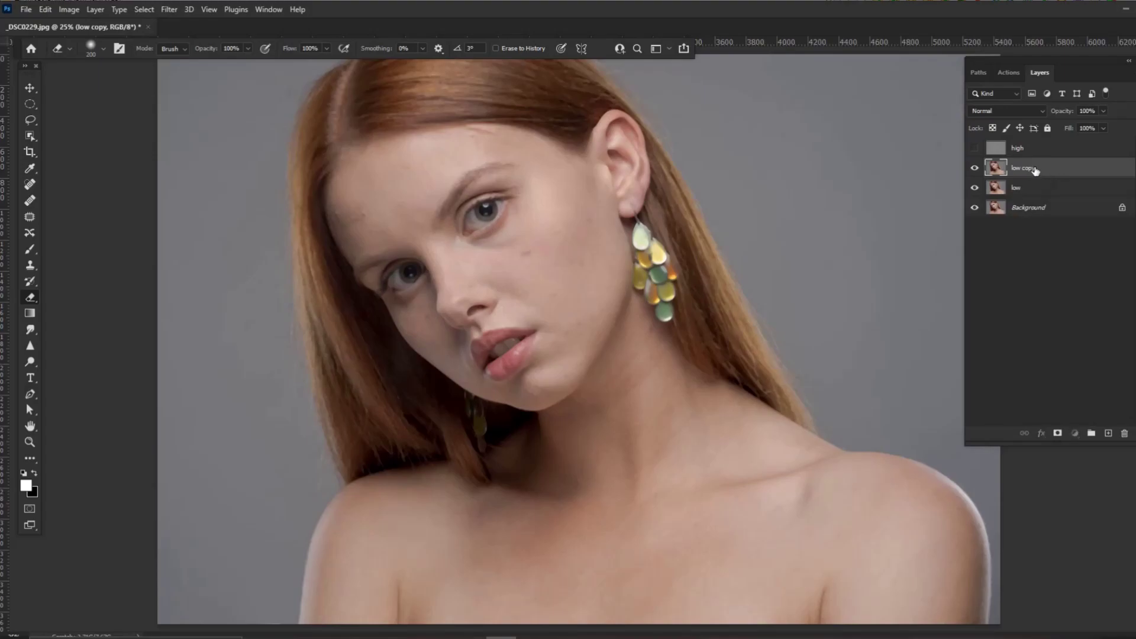
{"action": "double_click", "coordinate": [1037, 169]}
{"action": "type", "text": "szybki retusz"}
{"action": "key", "text": "Return"}
- Add 19.18% uniform monochromatic noise to the szybki retusz layer
{"action": "left_click", "coordinate": [166, 11]}
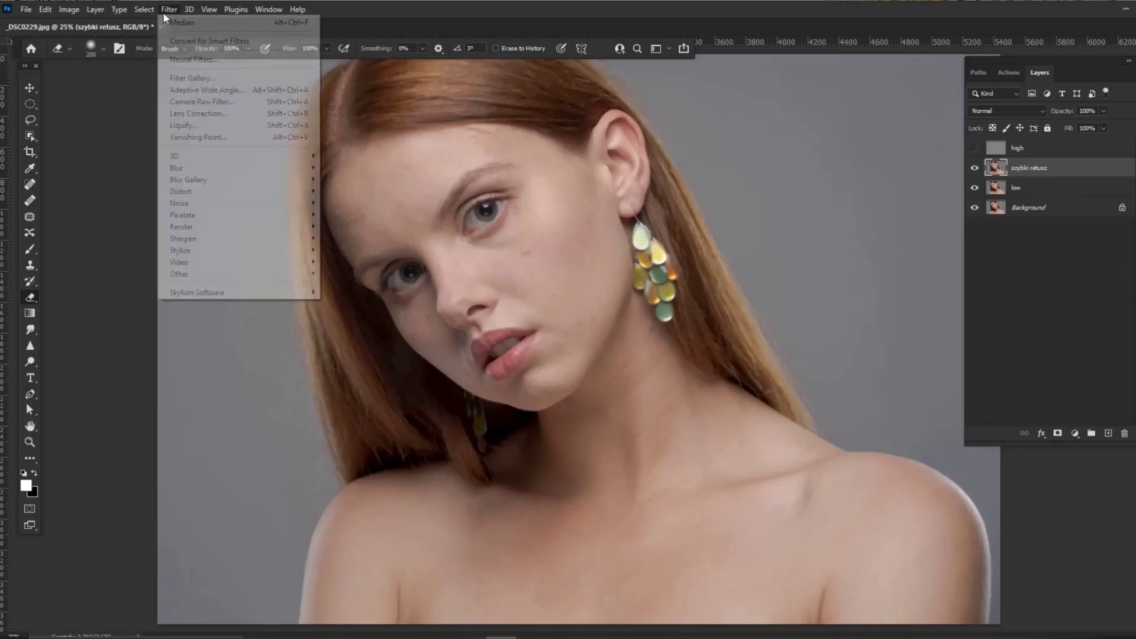
{"action": "mouse_move", "coordinate": [247, 204]}
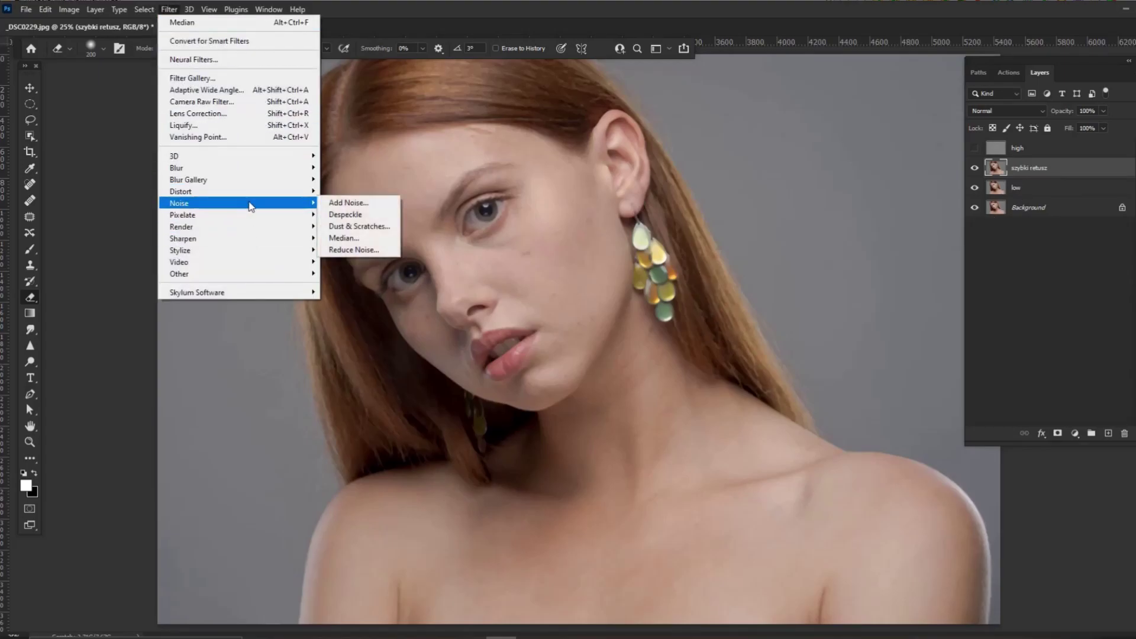
{"action": "left_click", "coordinate": [346, 203]}
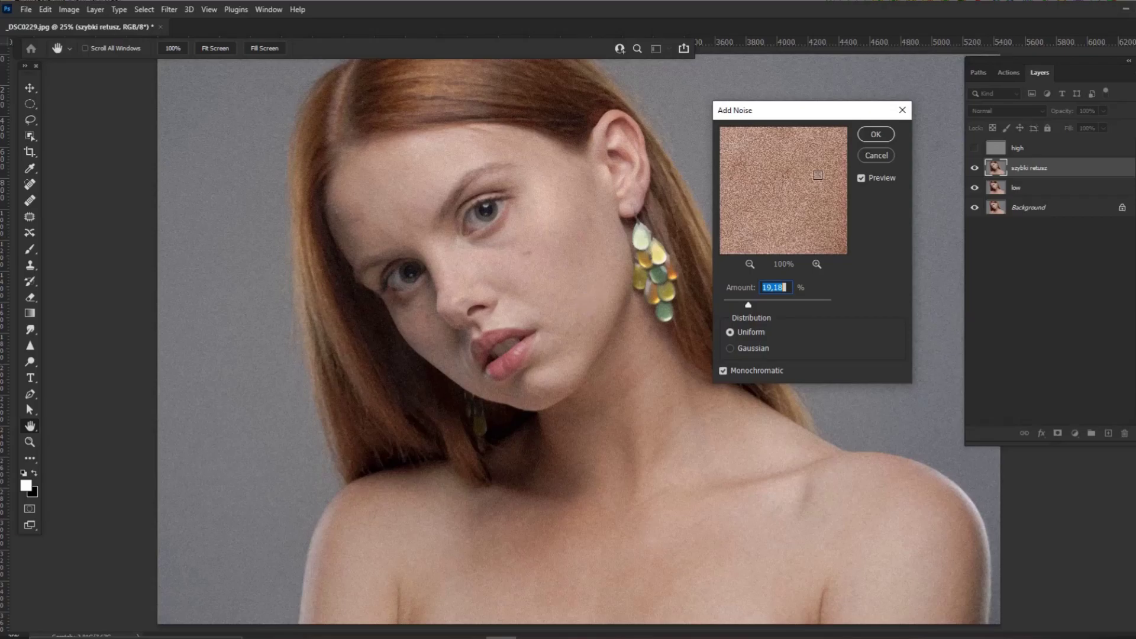
{"action": "left_click", "coordinate": [876, 135]}
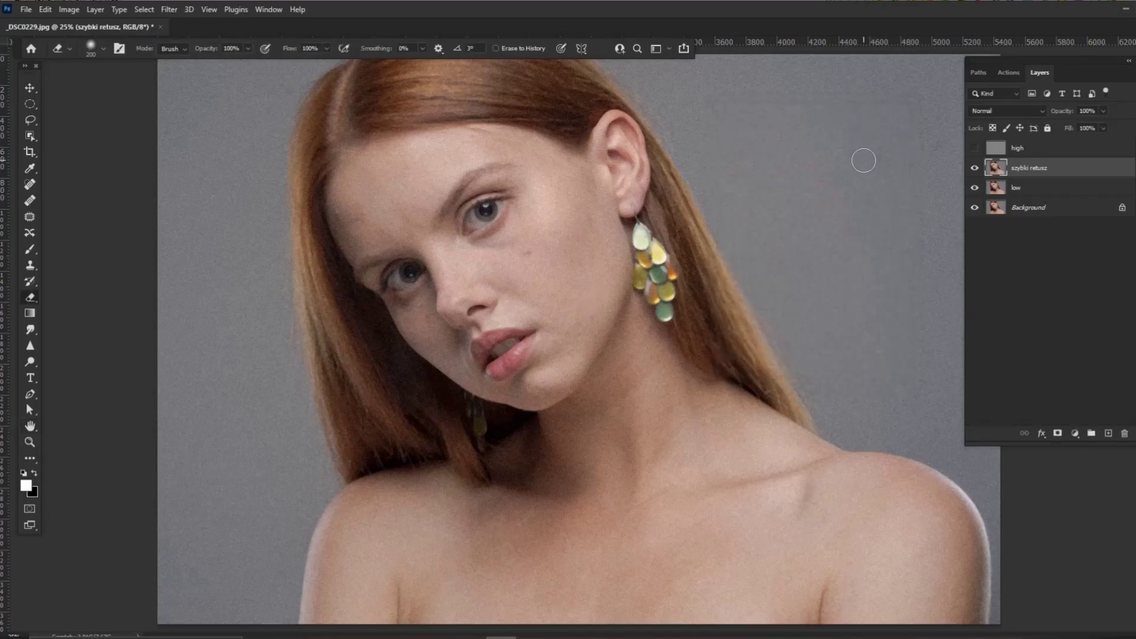
- Apply a Median filter with a 32-pixel radius to the szybki retusz layer
{"action": "left_click", "coordinate": [169, 9]}
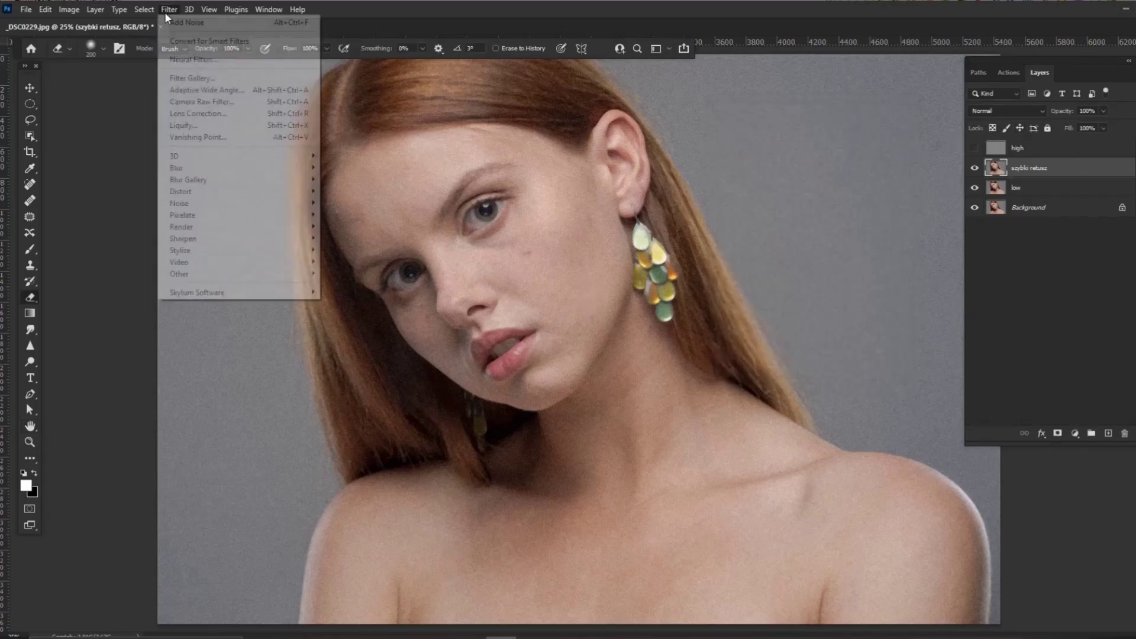
{"action": "mouse_move", "coordinate": [232, 210]}
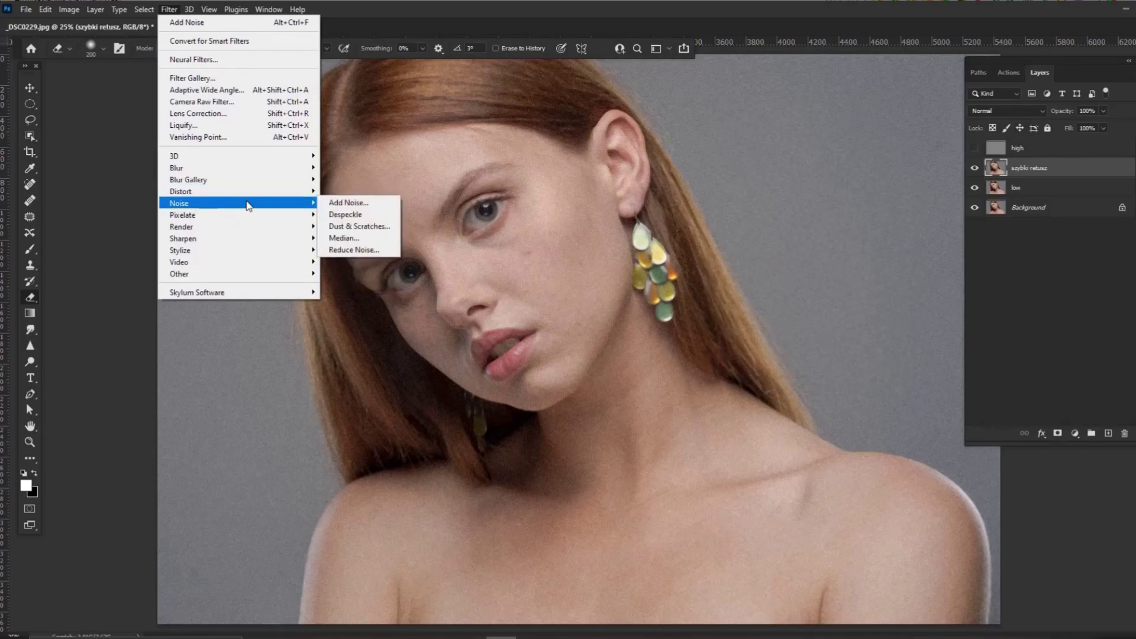
{"action": "left_click", "coordinate": [362, 239]}
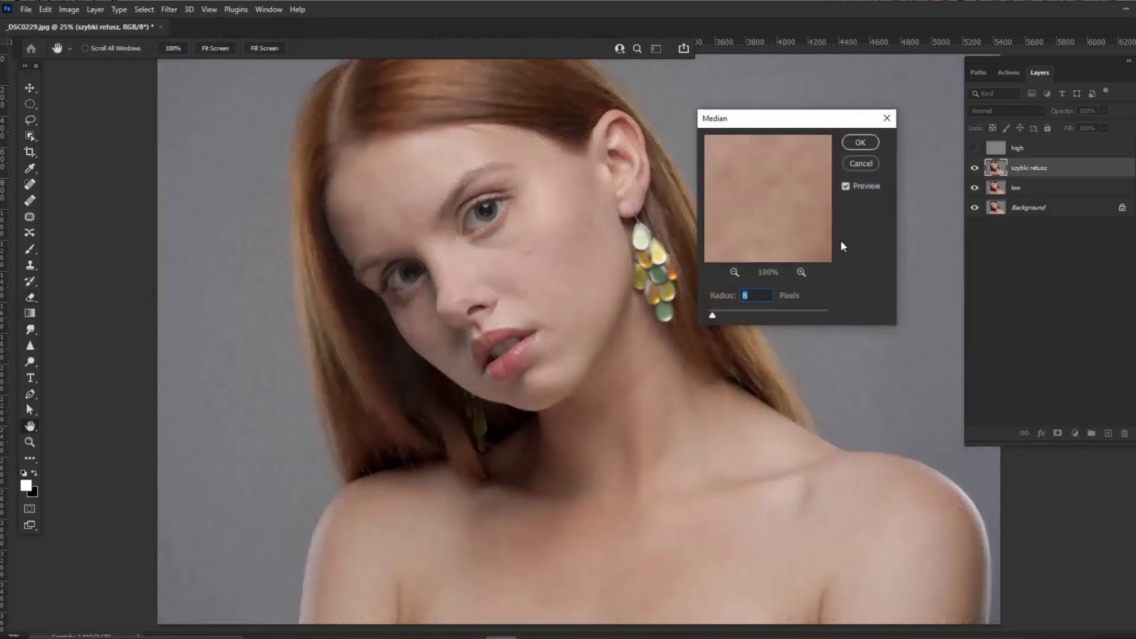
{"action": "type", "text": "22"}
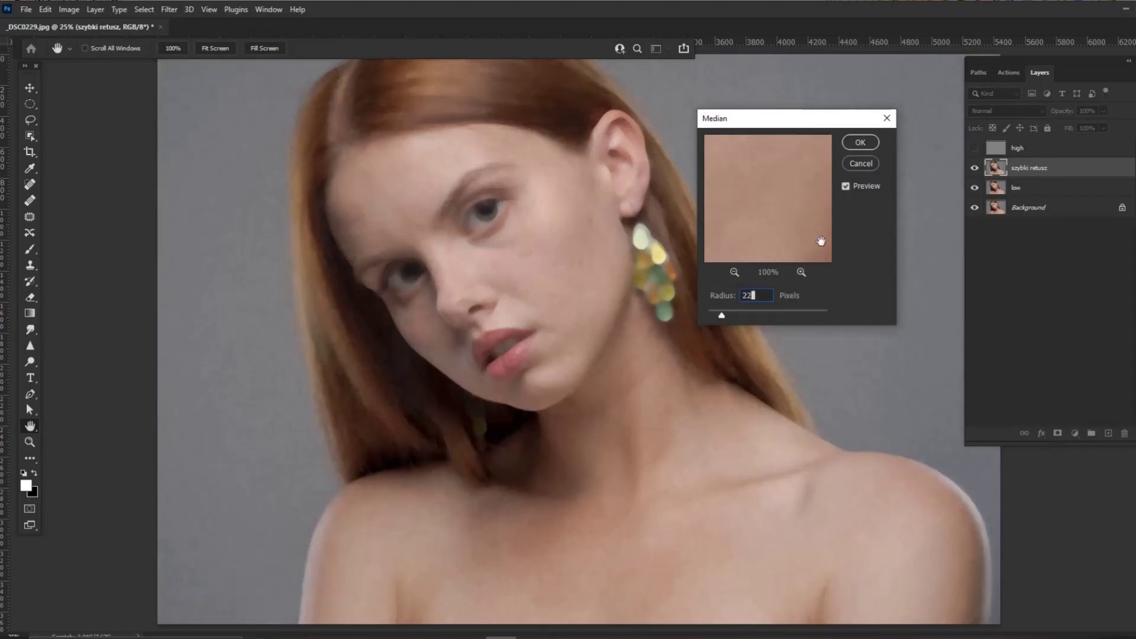
{"action": "key", "text": "BackSpace"}
{"action": "type", "text": "8"}
{"action": "key", "text": "BackSpace"}
{"action": "key", "text": "BackSpace"}
{"action": "type", "text": "32"}
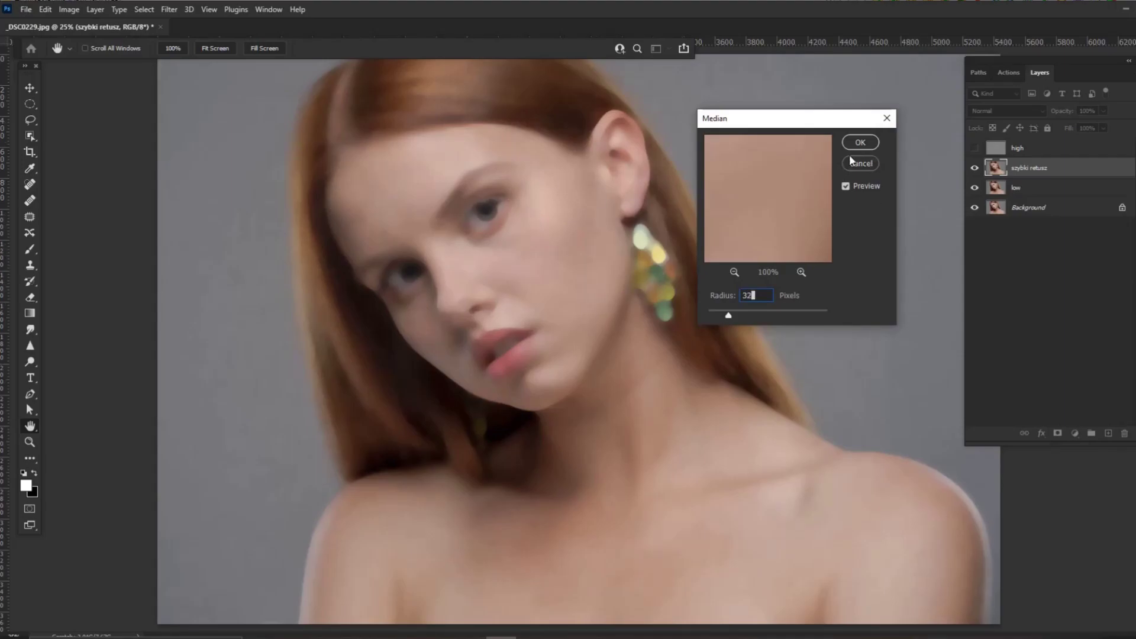
{"action": "key", "text": "Return"}
{"action": "key", "text": "e"}
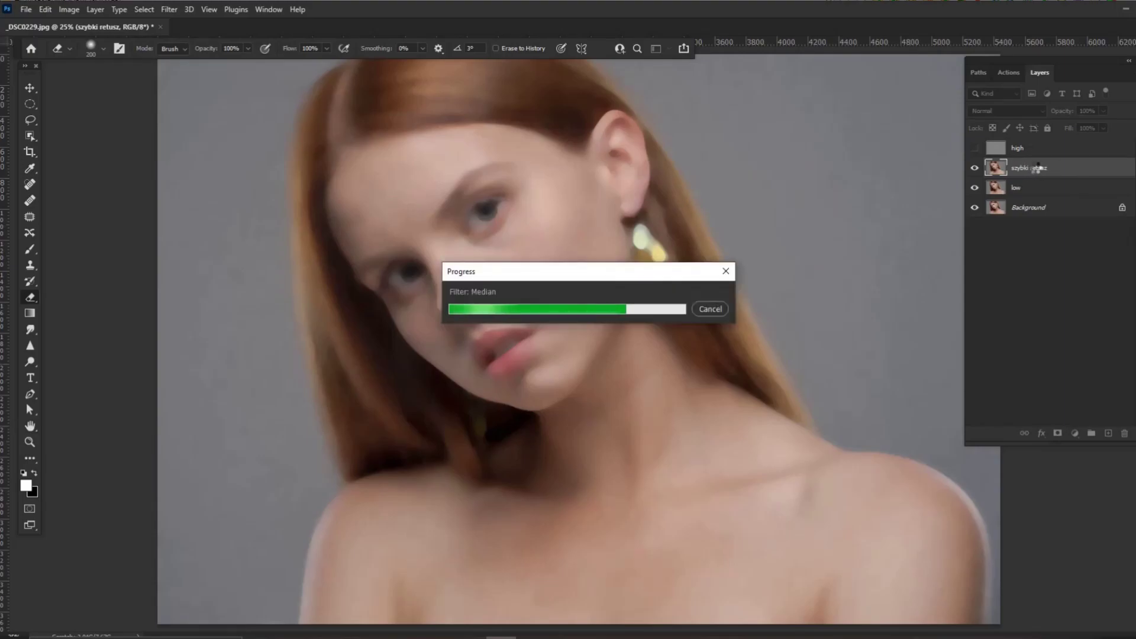
- Add a layer mask to the szybki retusz layer and invert it to black
{"action": "left_click", "coordinate": [1058, 433]}
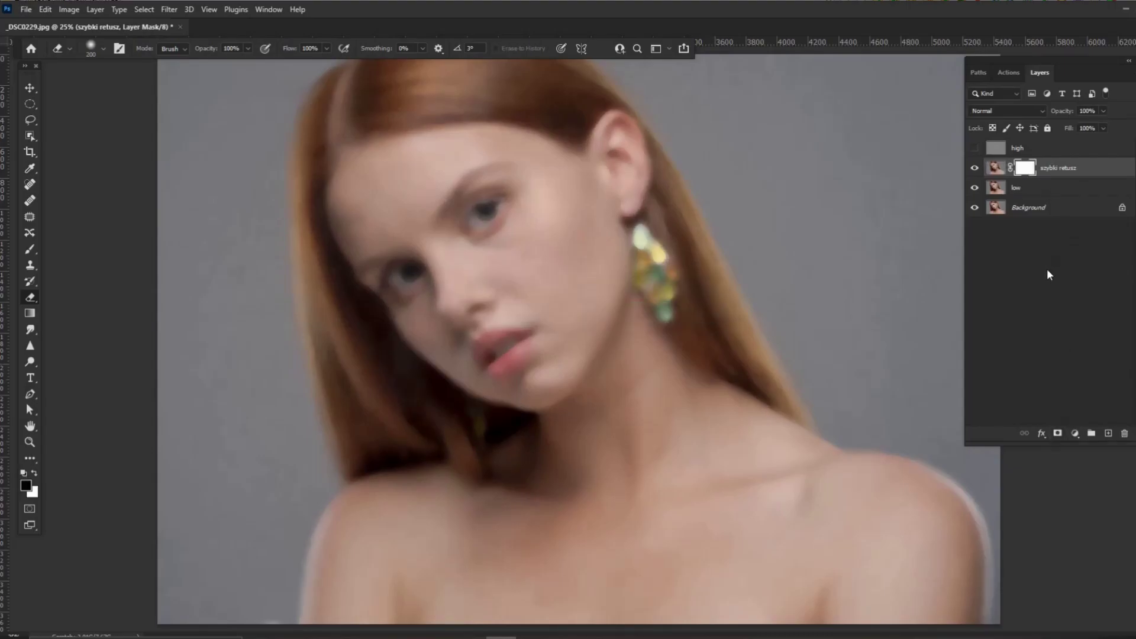
{"action": "key", "text": "ctrl+i"}
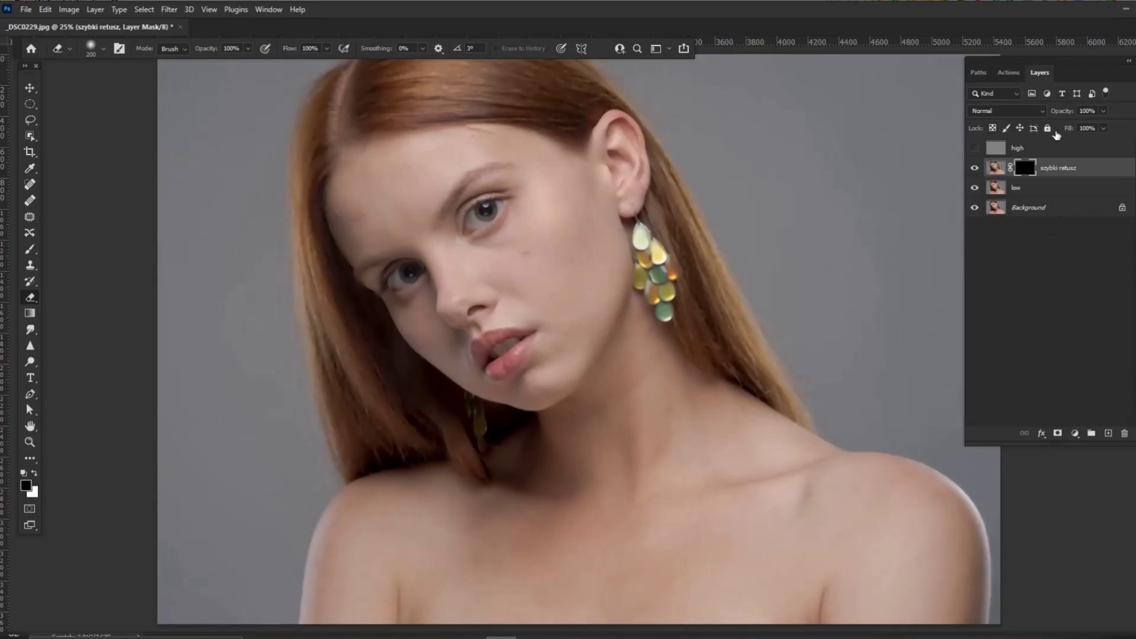
- Stop recording the szybki retusz action and enable dialog prompts for its Add Noise step and both Median steps
{"action": "left_click", "coordinate": [1009, 74]}
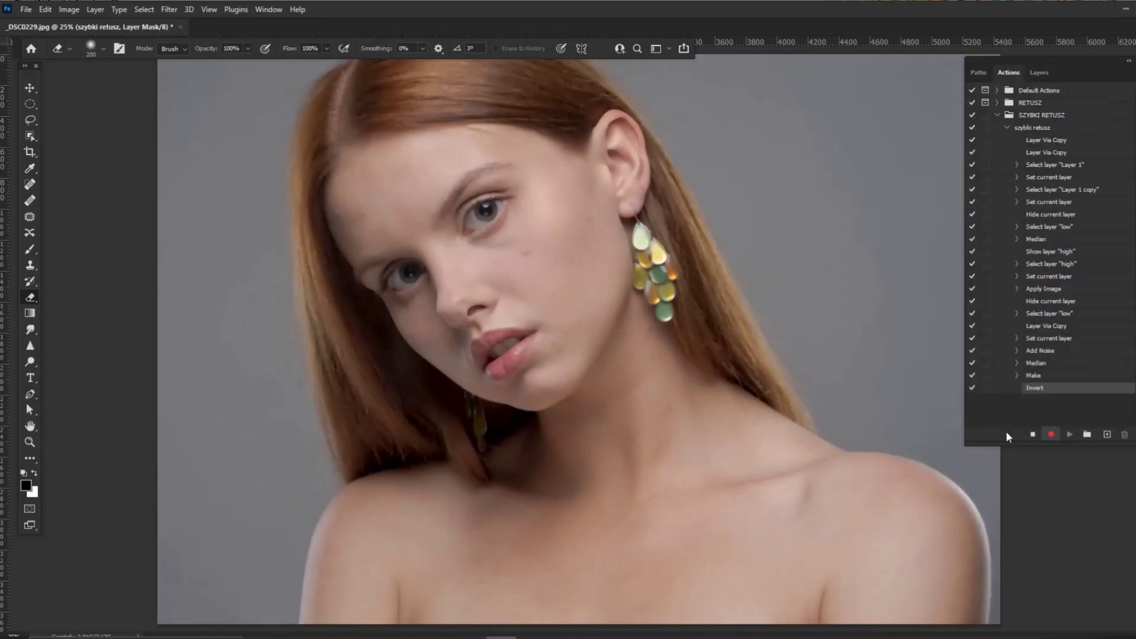
{"action": "left_click", "coordinate": [1033, 435]}
{"action": "left_click", "coordinate": [985, 240]}
{"action": "left_click", "coordinate": [985, 350]}
{"action": "left_click", "coordinate": [985, 363]}
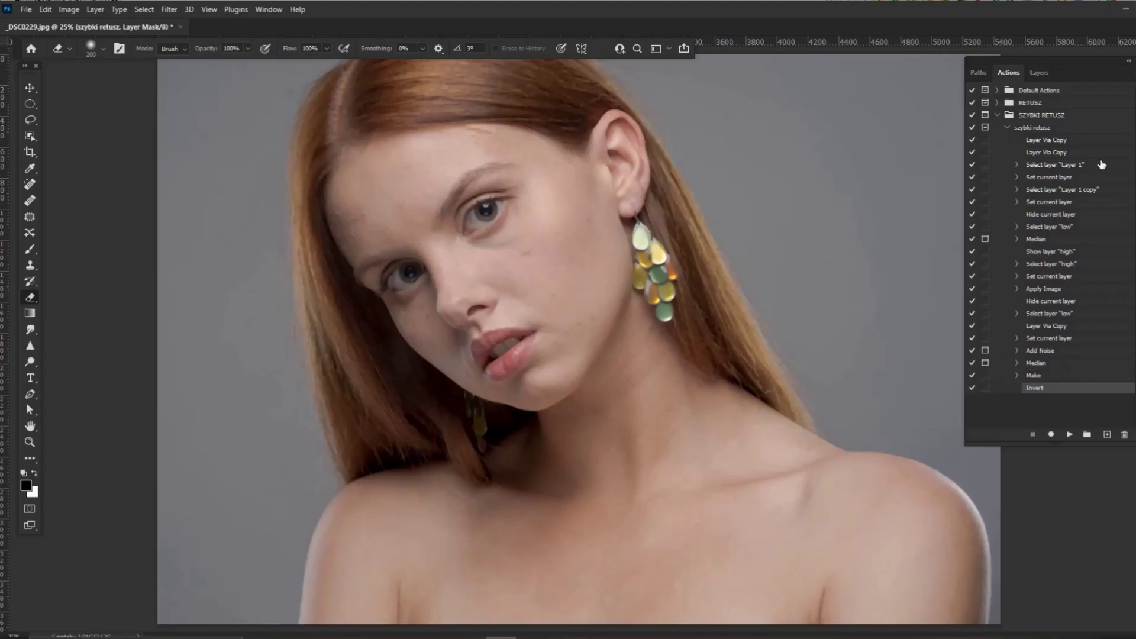
{"action": "left_click", "coordinate": [1007, 127]}
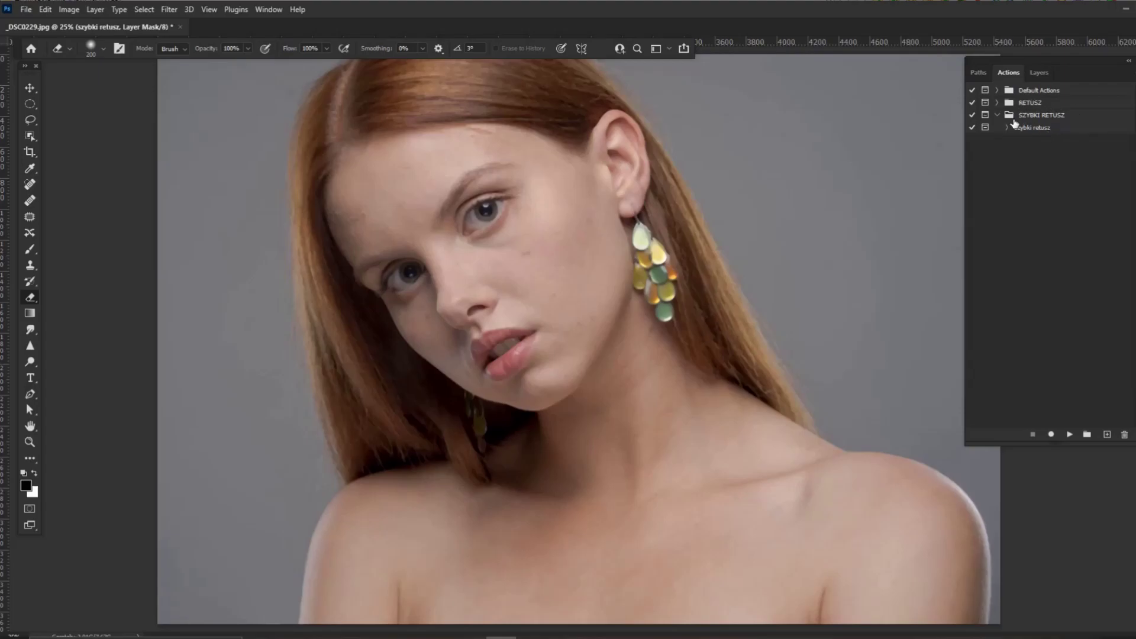
- Delete the high, szybki retusz and low layers, keeping only the Background
{"action": "left_click", "coordinate": [1039, 72]}
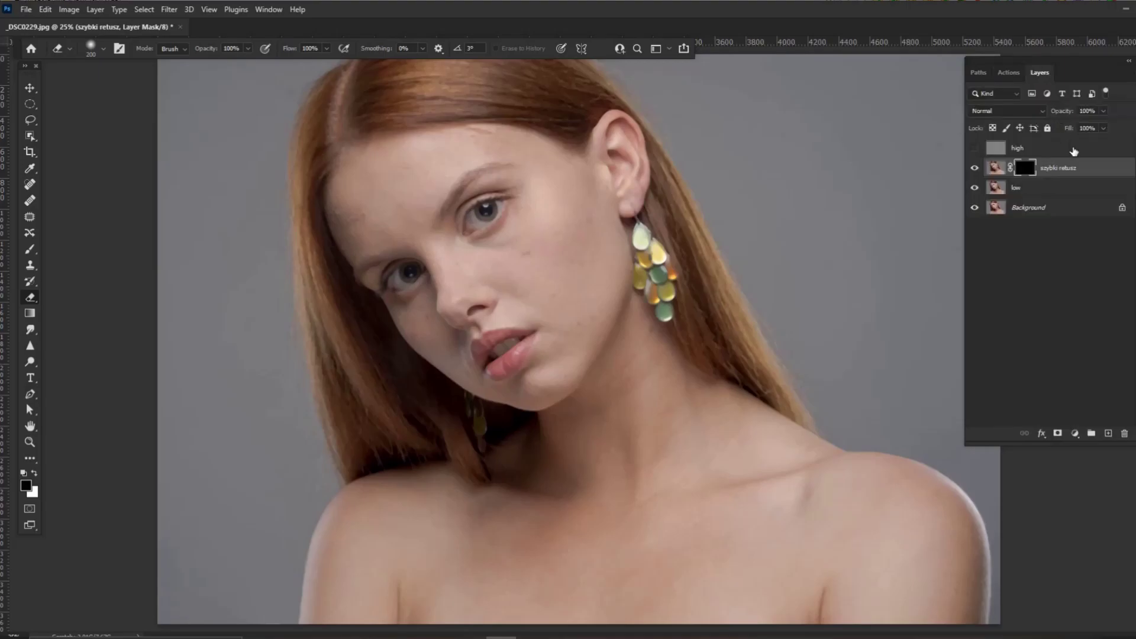
{"action": "left_click", "coordinate": [1063, 149]}
{"action": "left_click", "coordinate": [1096, 183], "text": "shift"}
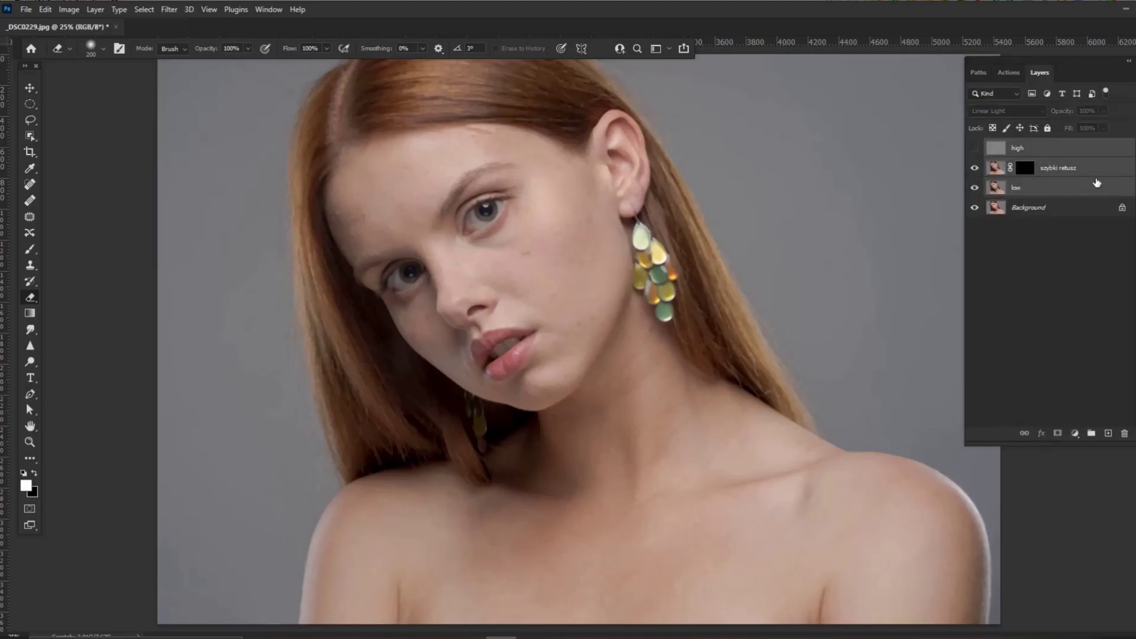
{"action": "left_click_drag", "start_coordinate": [1096, 182], "coordinate": [1124, 433]}
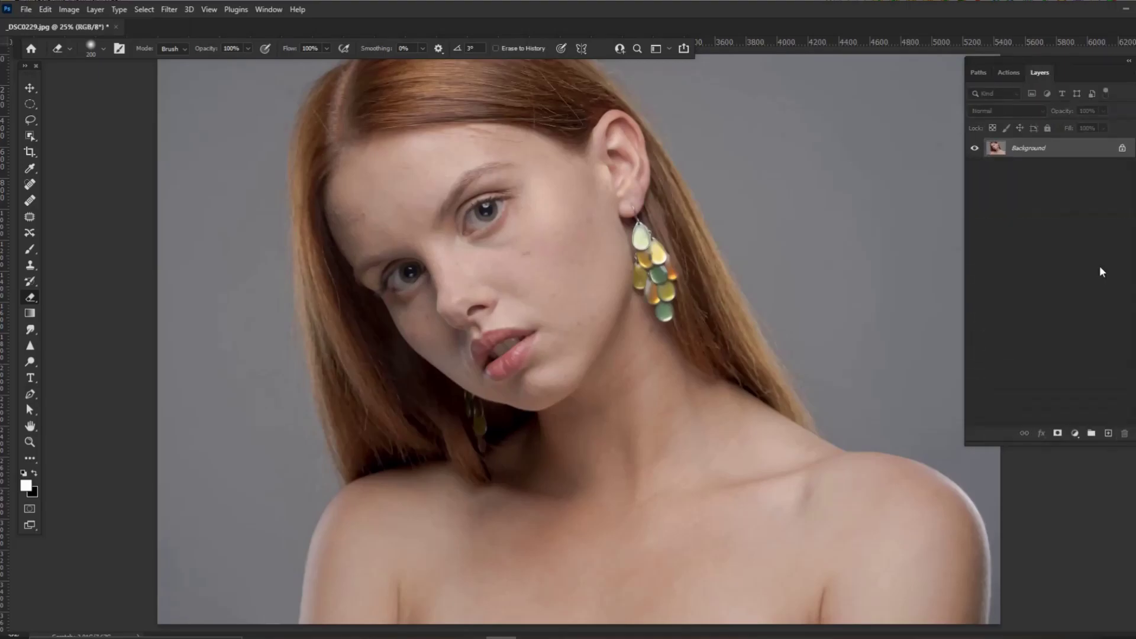
- Run the szybki retusz action on the Background, accepting its first Median, 19.18% Add Noise and 32-pixel Median settings
{"action": "left_click", "coordinate": [1017, 71]}
{"action": "left_click", "coordinate": [1029, 127]}
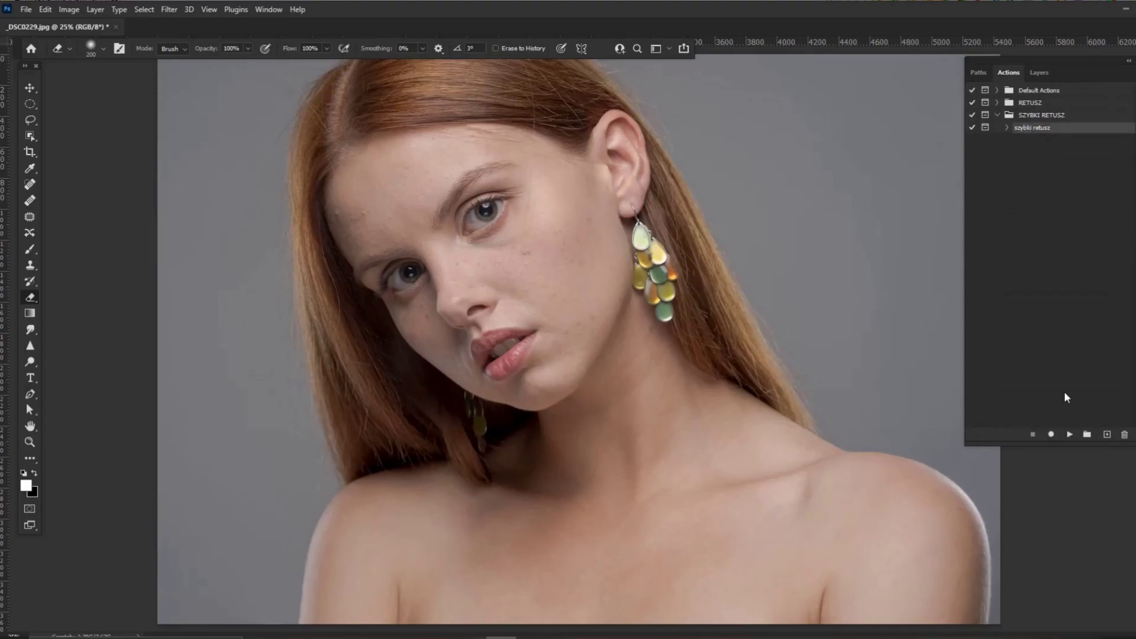
{"action": "left_click", "coordinate": [1069, 434]}
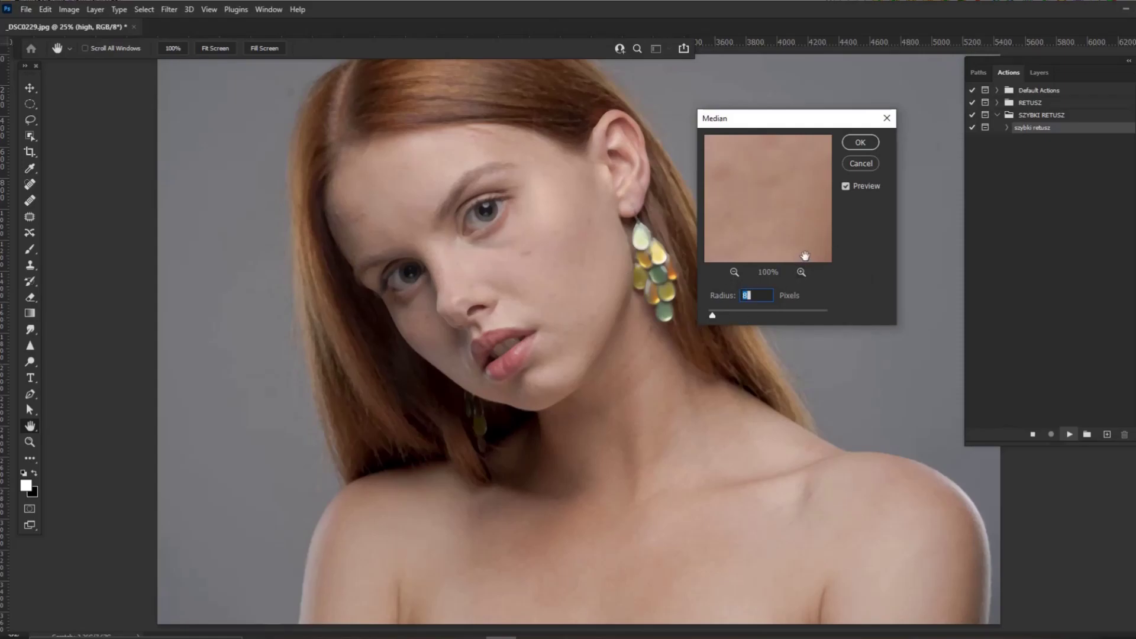
{"action": "left_click", "coordinate": [861, 142]}
{"action": "key", "text": "e"}
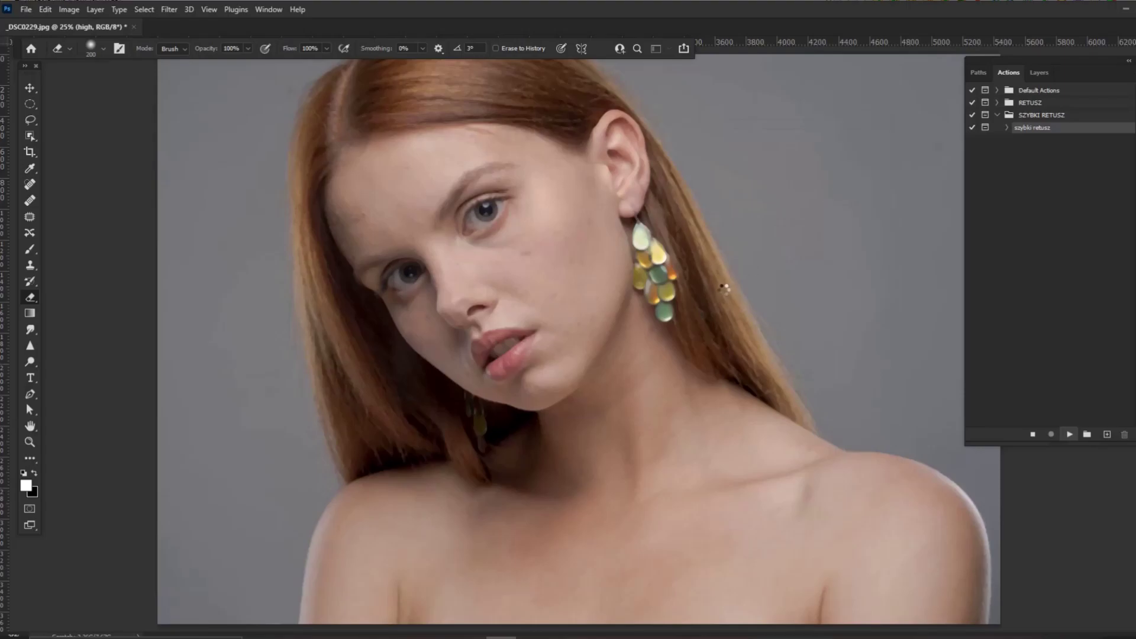
{"action": "key", "text": "F2"}
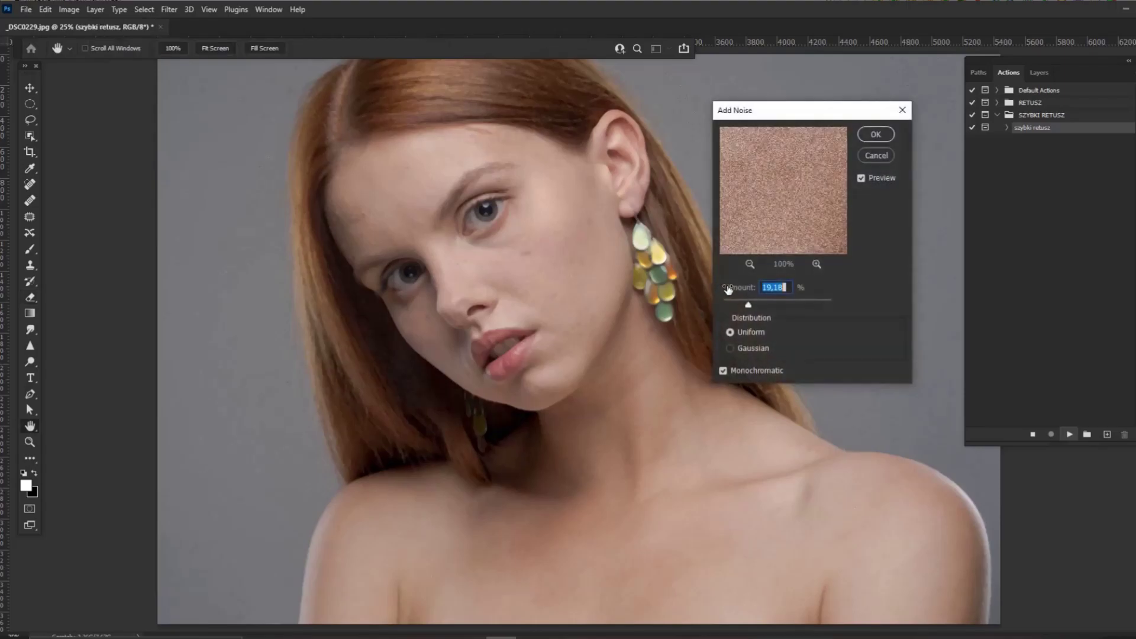
{"action": "left_click", "coordinate": [883, 135]}
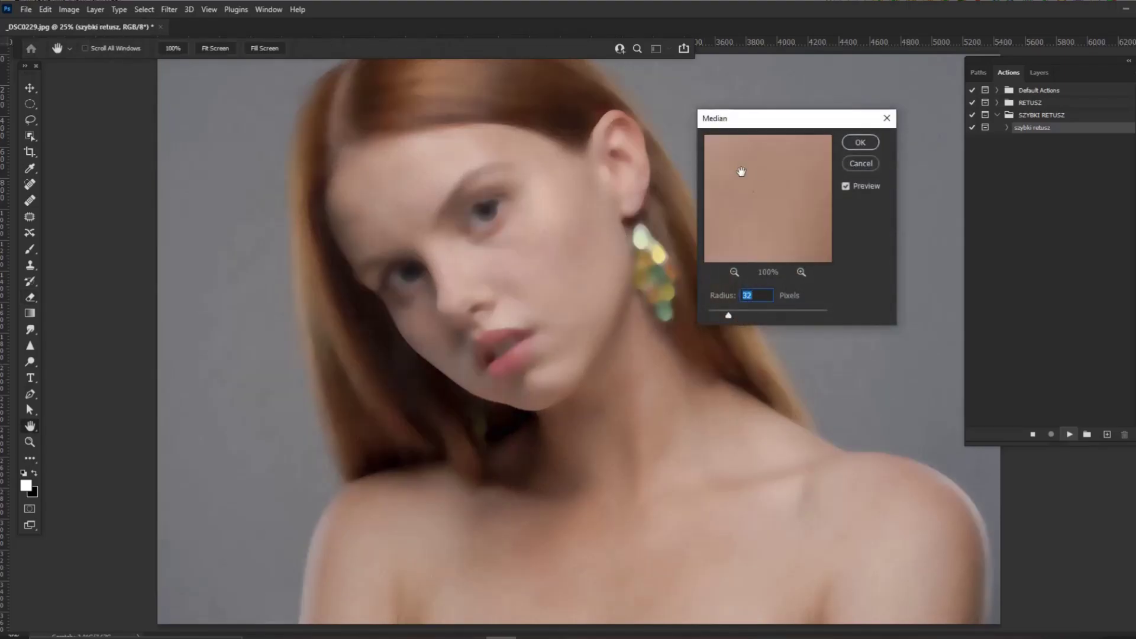
{"action": "left_click", "coordinate": [861, 143]}
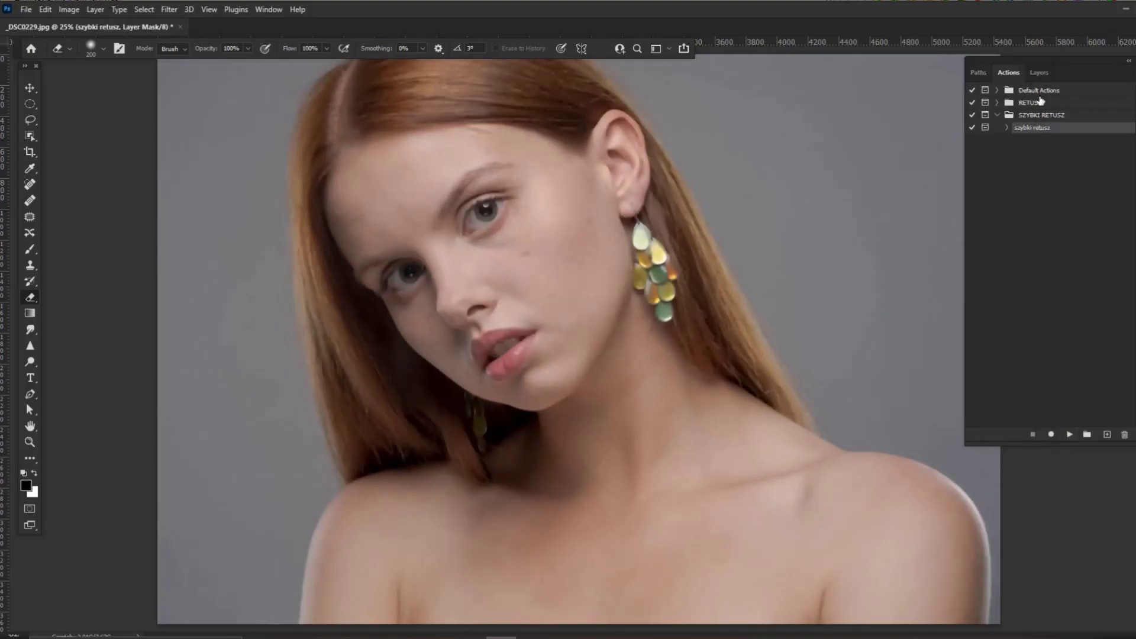
- Show the high layer and erase the szybki retusz mask over the cheek and forehead blemishes to reveal the smoothing
{"action": "left_click", "coordinate": [1039, 73]}
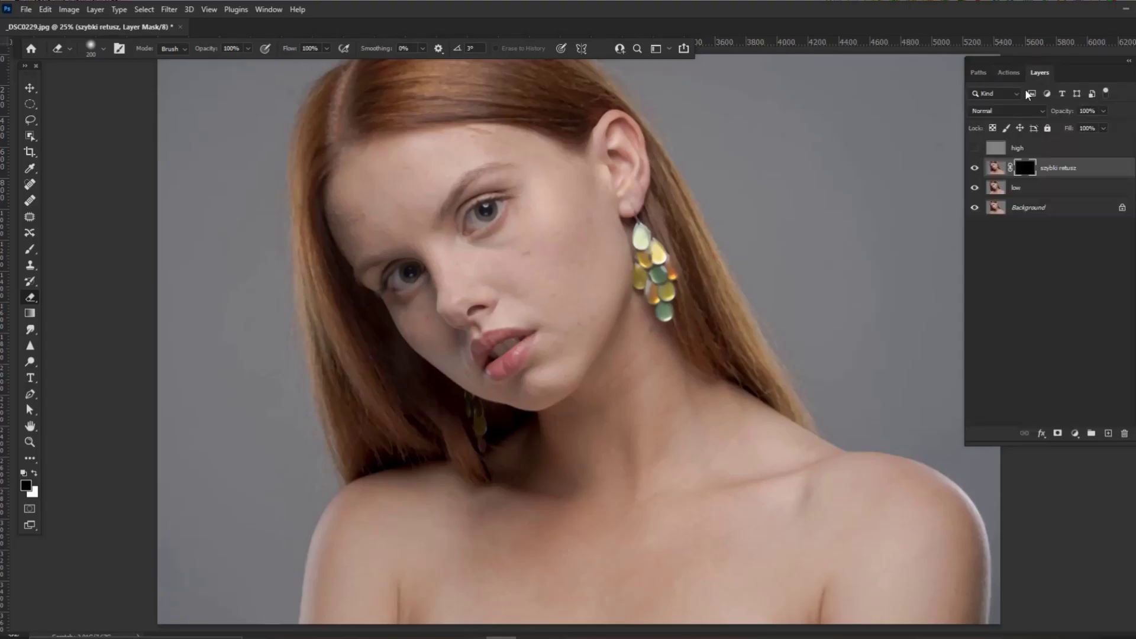
{"action": "left_click", "coordinate": [975, 149]}
{"action": "left_click", "coordinate": [974, 149]}
{"action": "mouse_move", "coordinate": [523, 251]}
{"action": "left_mouse_down"}
{"action": "mouse_move", "coordinate": [527, 240]}
{"action": "mouse_move", "coordinate": [482, 246]}
{"action": "mouse_move", "coordinate": [507, 233]}
{"action": "mouse_move", "coordinate": [532, 261]}
{"action": "left_mouse_up"}
{"action": "left_click", "coordinate": [404, 166]}
- Compare the portrait with and without the szybki retusz layer, and erase more of its mask over the upper cheek and temple
{"action": "left_click", "coordinate": [974, 168]}
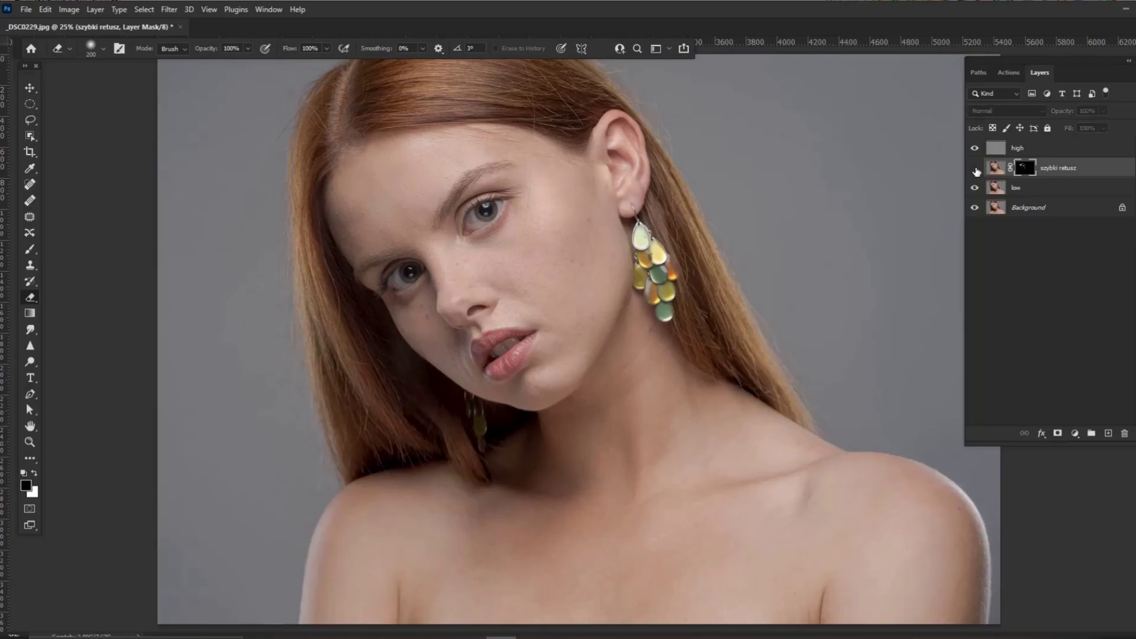
{"action": "left_click", "coordinate": [974, 169]}
{"action": "mouse_move", "coordinate": [598, 211]}
{"action": "left_mouse_down"}
{"action": "mouse_move", "coordinate": [506, 158]}
{"action": "mouse_move", "coordinate": [534, 184]}
{"action": "left_mouse_up"}
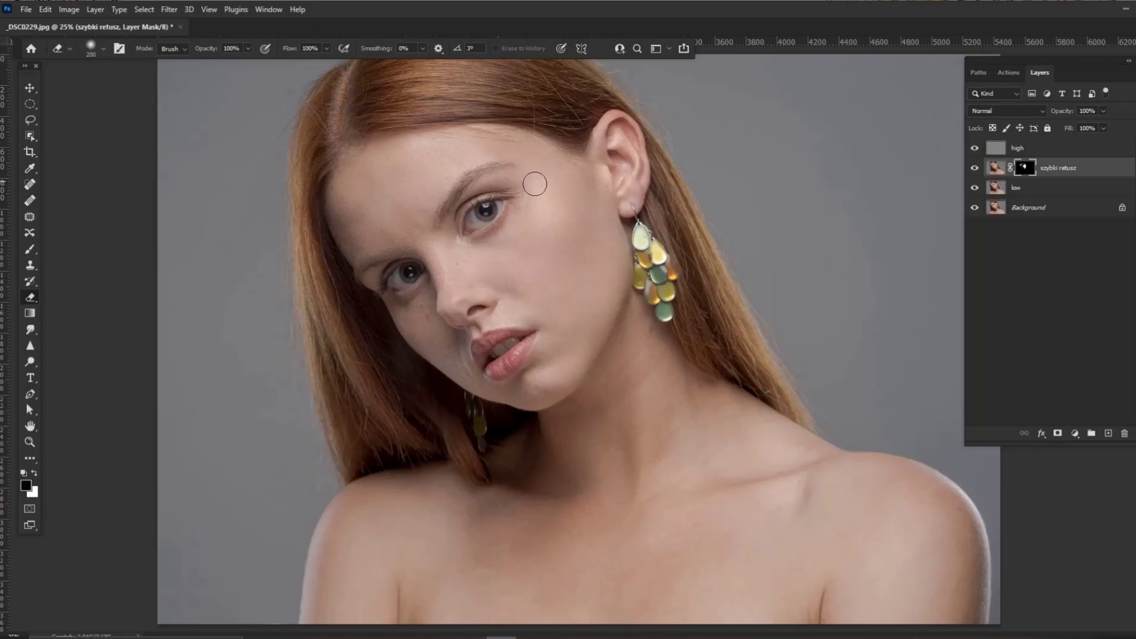